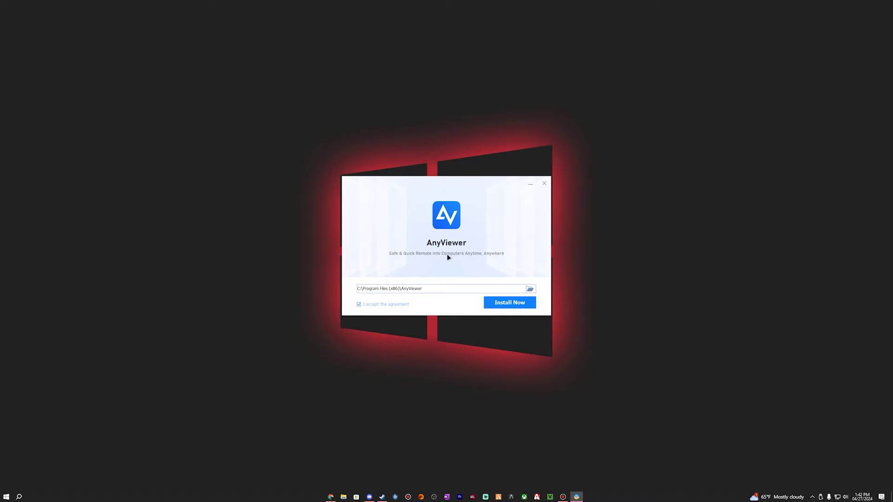
Step: Install AnyViewer into C:\Program Files (x86)\AnyViewer and launch it
{"action": "left_click", "coordinate": [523, 306]}
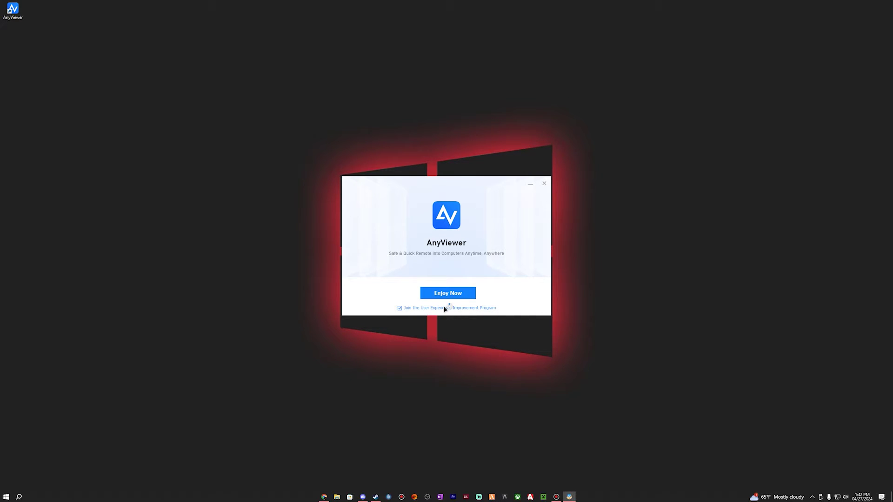
{"action": "left_click", "coordinate": [437, 294]}
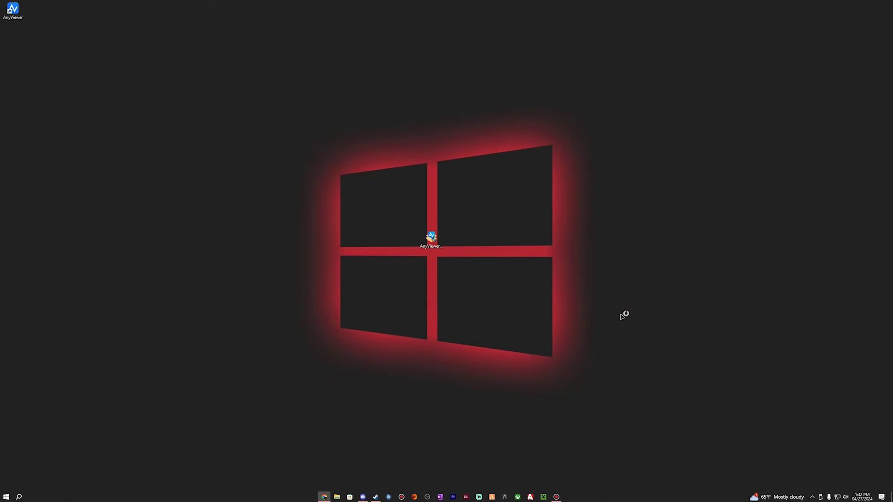
{"action": "left_click_drag", "start_coordinate": [462, 155], "coordinate": [439, 163]}
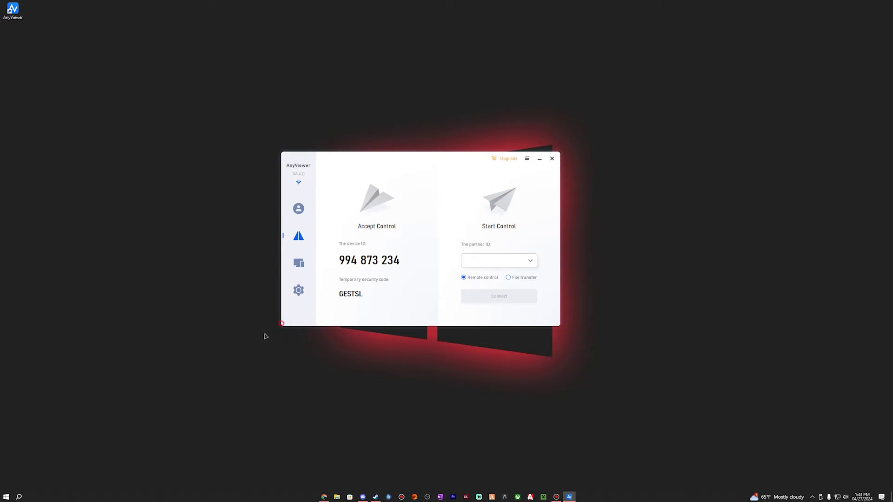
Step: Generate a new temporary security code for accepting control of this computer
{"action": "left_click", "coordinate": [528, 159]}
{"action": "left_click", "coordinate": [528, 161]}
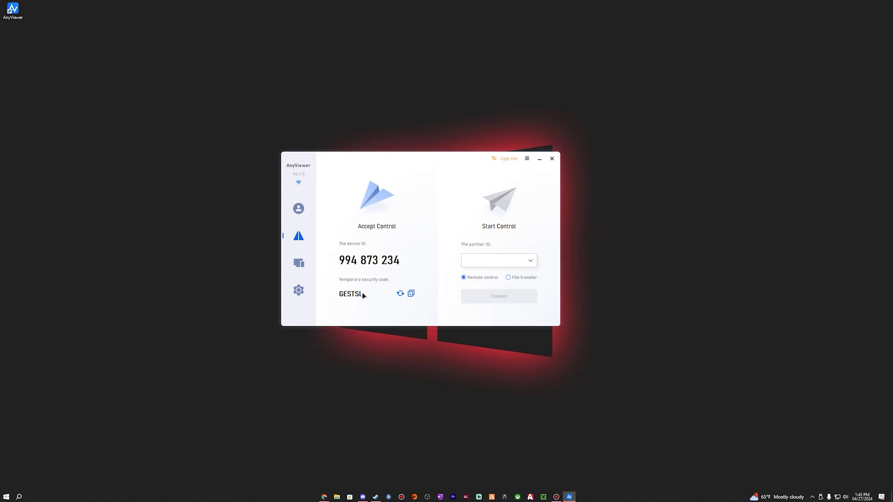
{"action": "left_click", "coordinate": [399, 294]}
{"action": "left_click", "coordinate": [399, 293]}
{"action": "left_click", "coordinate": [401, 295]}
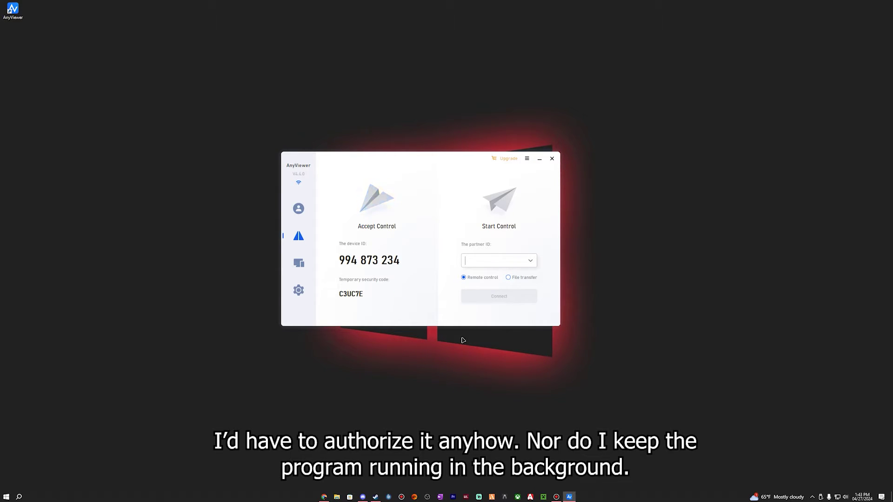
Step: Look through the account and device pages, and the Unattended, Recipient, Controller and Shortcut key settings
{"action": "left_click", "coordinate": [299, 208]}
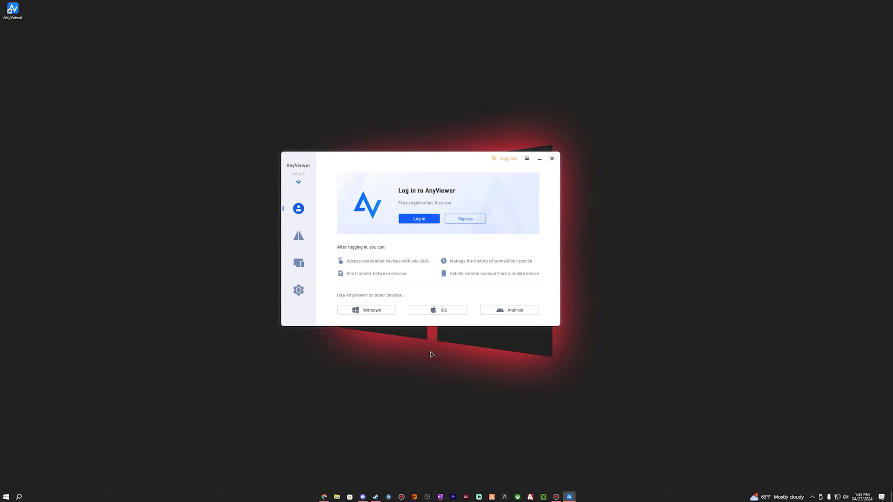
{"action": "left_click", "coordinate": [299, 263]}
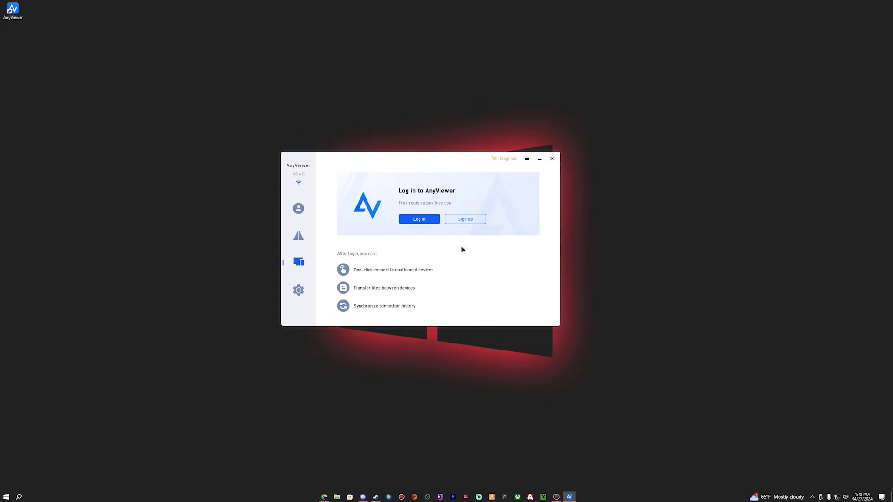
{"action": "left_click", "coordinate": [299, 291]}
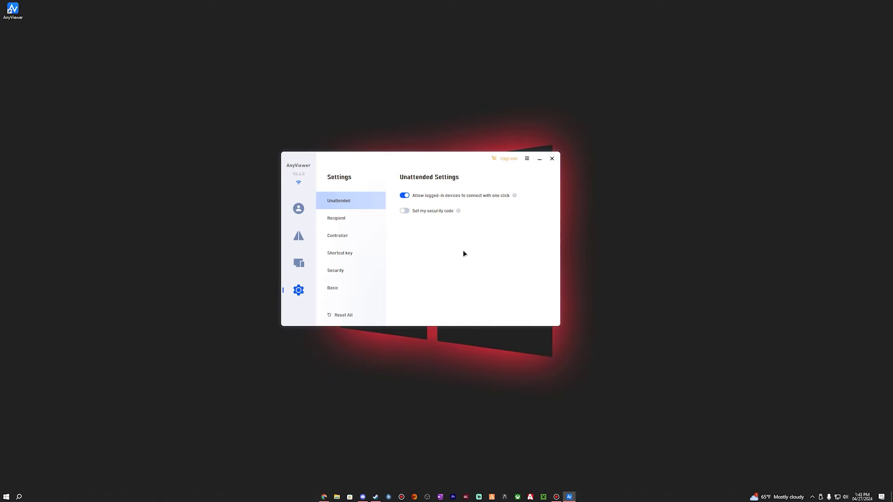
{"action": "left_click", "coordinate": [341, 219]}
{"action": "left_click", "coordinate": [337, 235]}
{"action": "left_click", "coordinate": [340, 253]}
{"action": "left_click", "coordinate": [355, 200]}
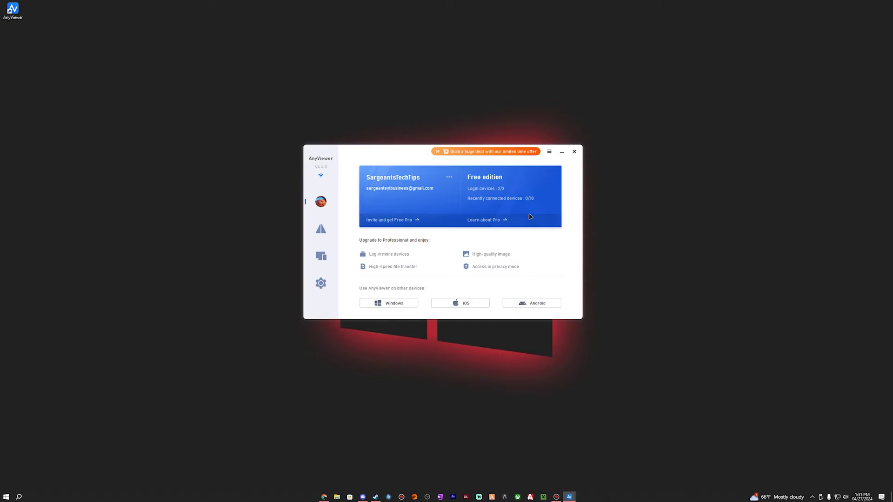
Step: Start a remote session with the google Pixel 7 from the list of own devices
{"action": "left_click", "coordinate": [321, 229]}
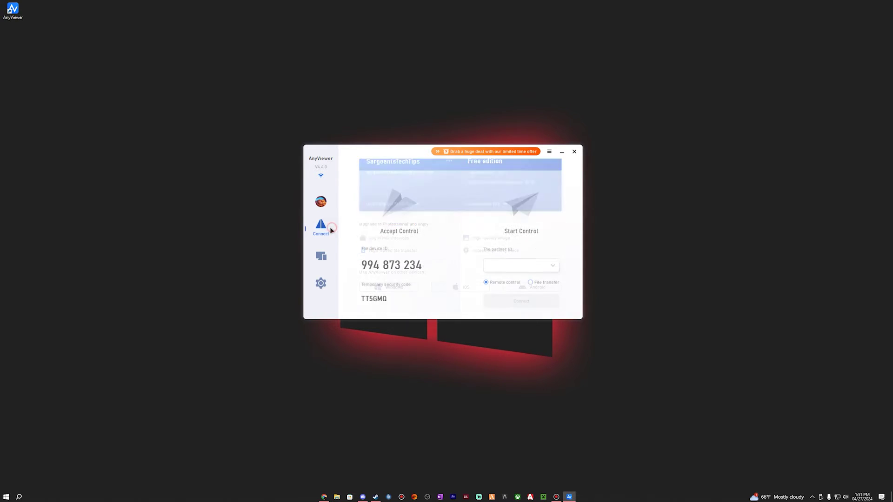
{"action": "left_click", "coordinate": [321, 256]}
{"action": "double_click", "coordinate": [377, 211]}
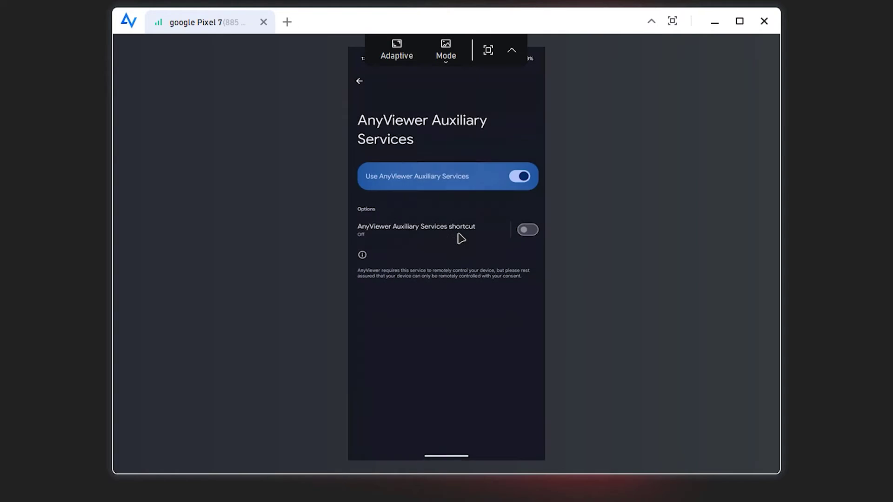
Step: Leave the phone's accessibility settings and return to its home screen through the remote session
{"action": "left_click_drag", "start_coordinate": [357, 54], "coordinate": [448, 367]}
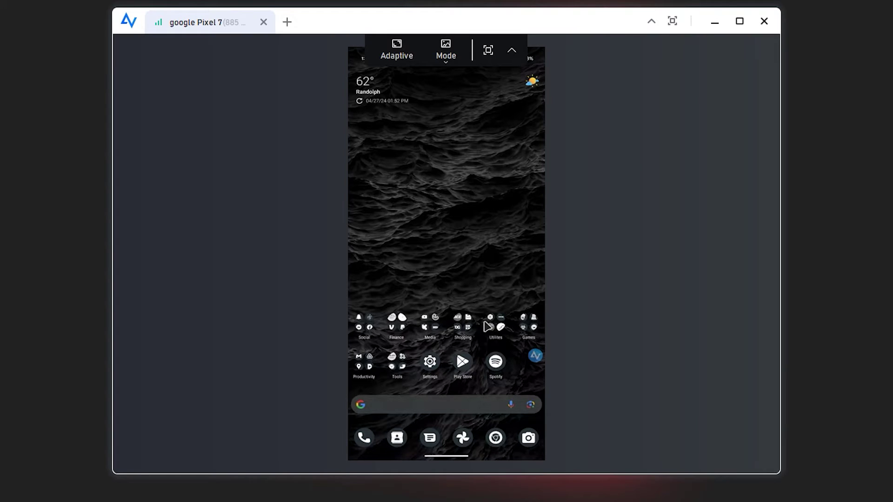
{"action": "left_click", "coordinate": [485, 353]}
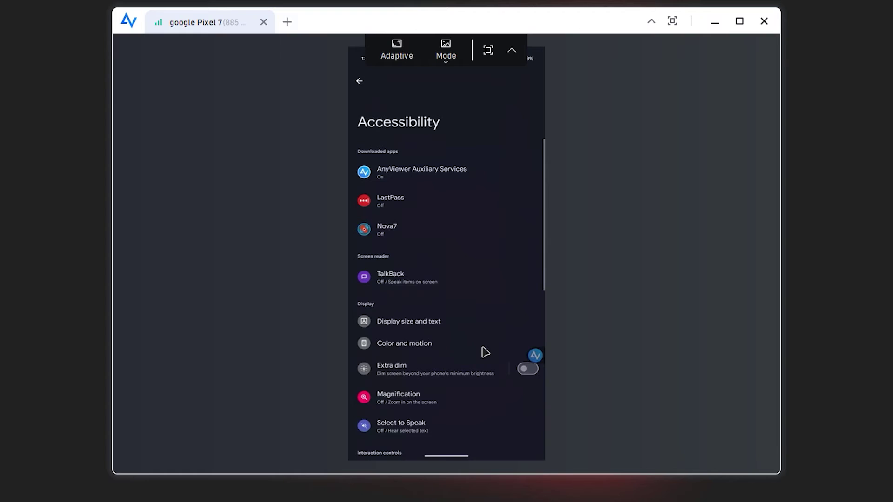
{"action": "left_click_drag", "start_coordinate": [481, 351], "coordinate": [536, 103]}
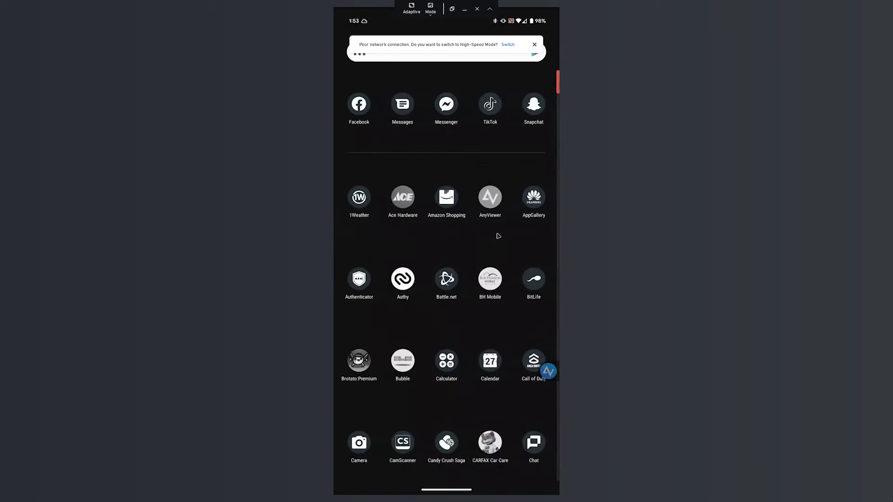
{"action": "scroll", "coordinate": [498, 237], "scroll_direction": "up", "scroll_amount": 2}
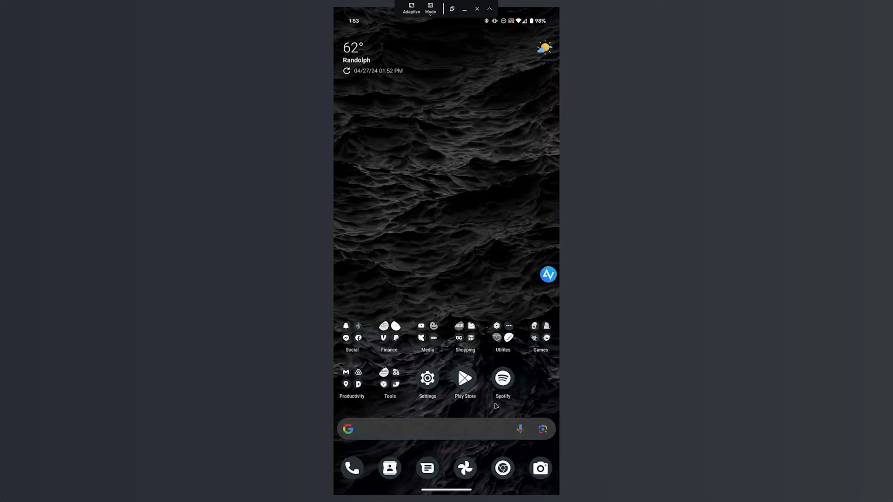
Step: Set the phone session's image mode to High Speed
{"action": "left_click", "coordinate": [430, 8]}
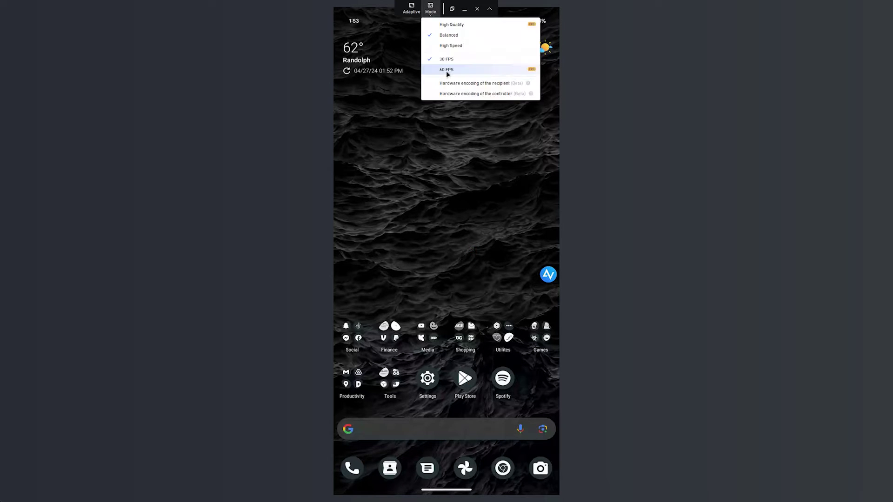
{"action": "left_click", "coordinate": [451, 46]}
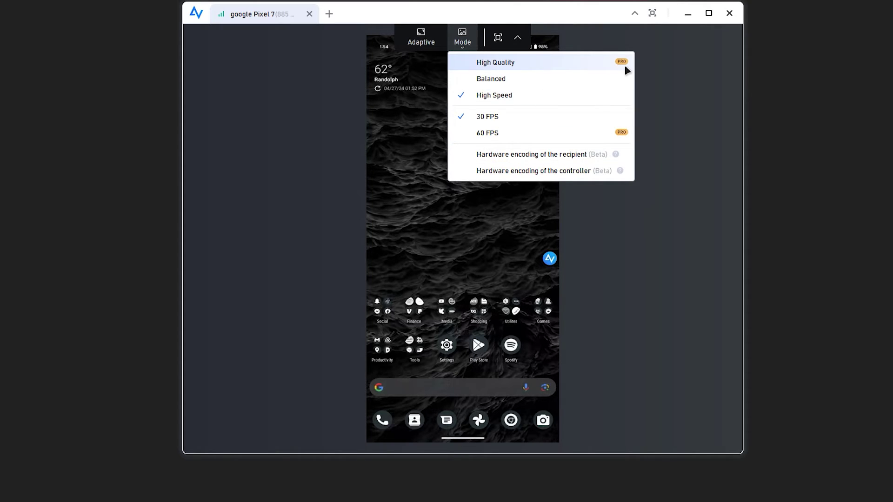
{"action": "left_click", "coordinate": [504, 95]}
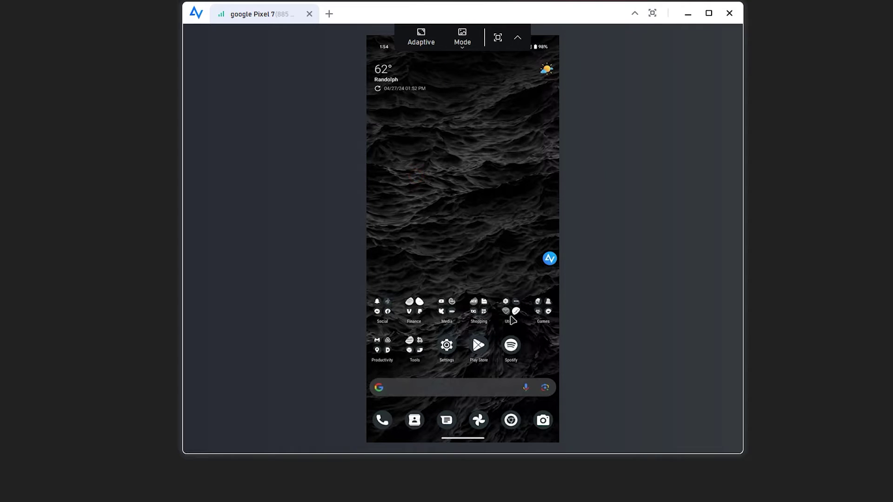
Step: Make the session window taller and check the device list for new sessions and the network connection details
{"action": "left_click_drag", "start_coordinate": [462, 454], "coordinate": [466, 488]}
{"action": "left_click", "coordinate": [334, 14]}
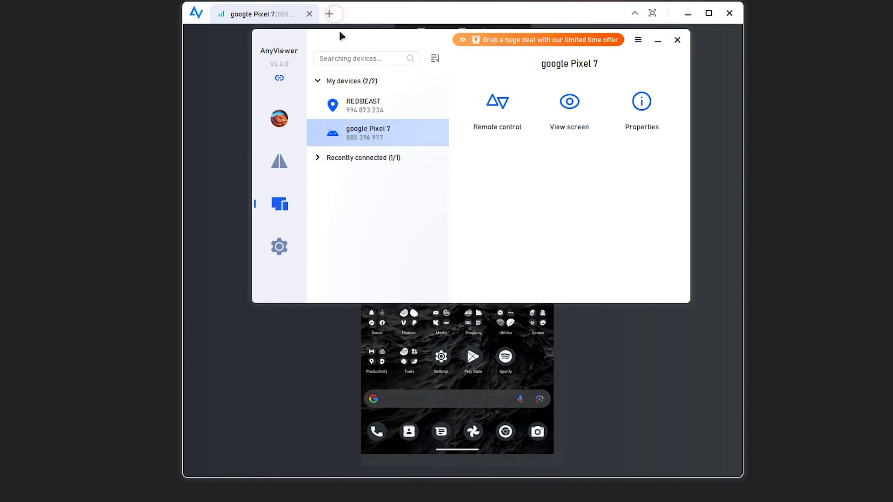
{"action": "left_click", "coordinate": [677, 40]}
{"action": "left_click", "coordinate": [220, 13]}
{"action": "left_click", "coordinate": [493, 38]}
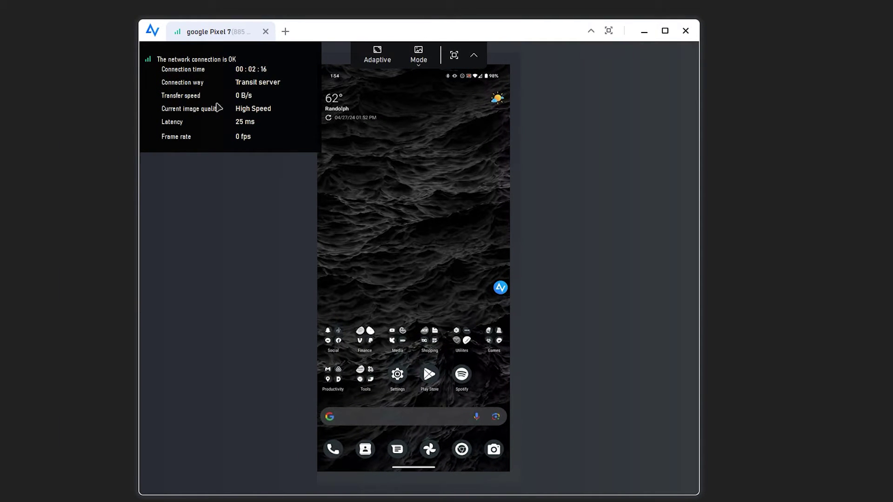
{"action": "left_click", "coordinate": [236, 208]}
{"action": "left_click", "coordinate": [475, 56]}
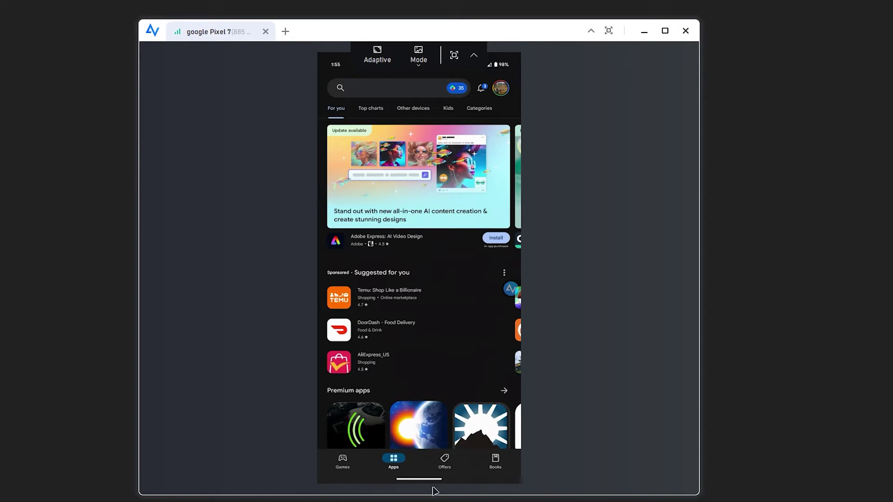
Step: Browse the Play Store's apps page on the remote phone, try opening the account menu, and end the session
{"action": "left_click_drag", "start_coordinate": [426, 480], "coordinate": [423, 376]}
{"action": "left_click", "coordinate": [435, 381]}
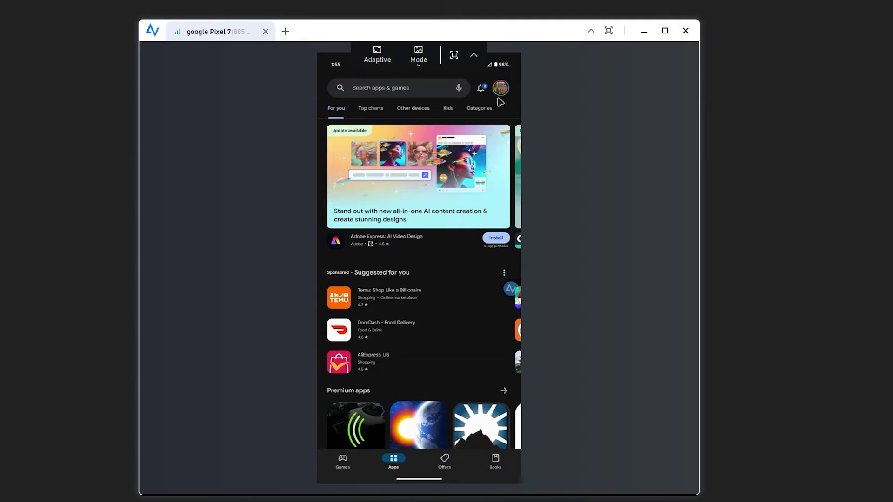
{"action": "left_click", "coordinate": [501, 92]}
{"action": "left_click", "coordinate": [504, 90]}
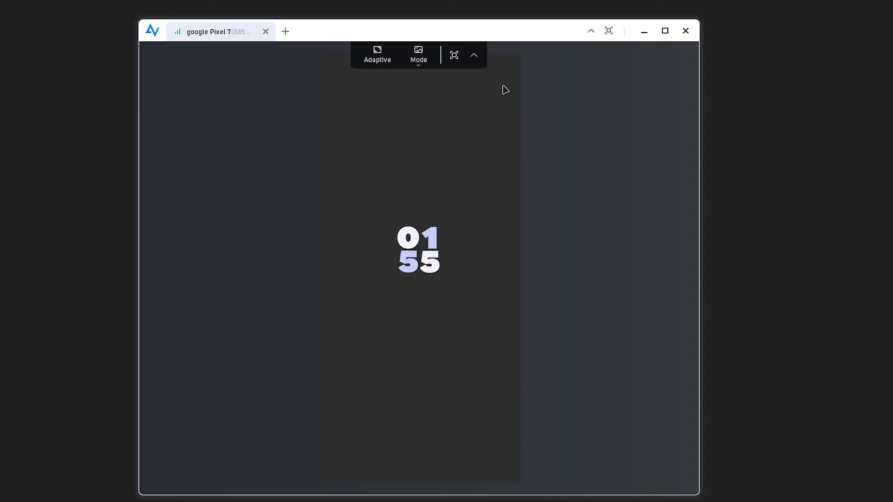
{"action": "left_click", "coordinate": [505, 90]}
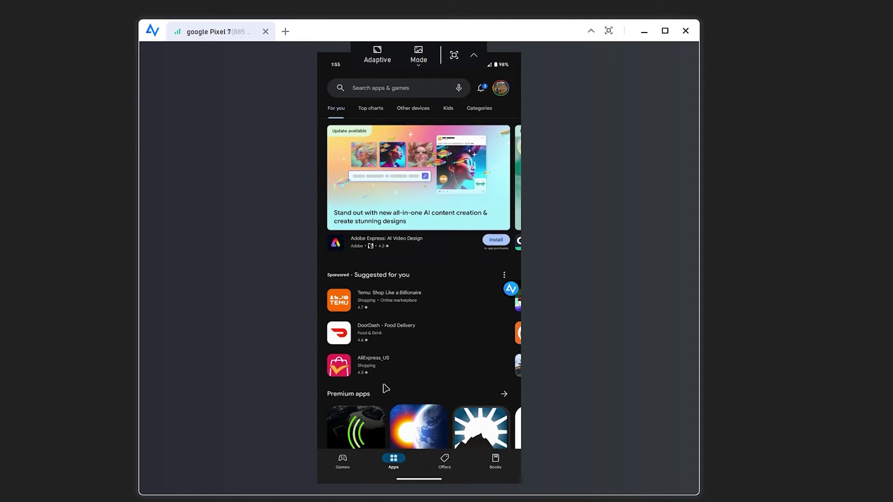
{"action": "scroll", "coordinate": [409, 414], "scroll_direction": "down", "scroll_amount": 3}
{"action": "scroll", "coordinate": [423, 434], "scroll_direction": "down", "scroll_amount": 6}
{"action": "scroll", "coordinate": [422, 433], "scroll_direction": "up", "scroll_amount": 1}
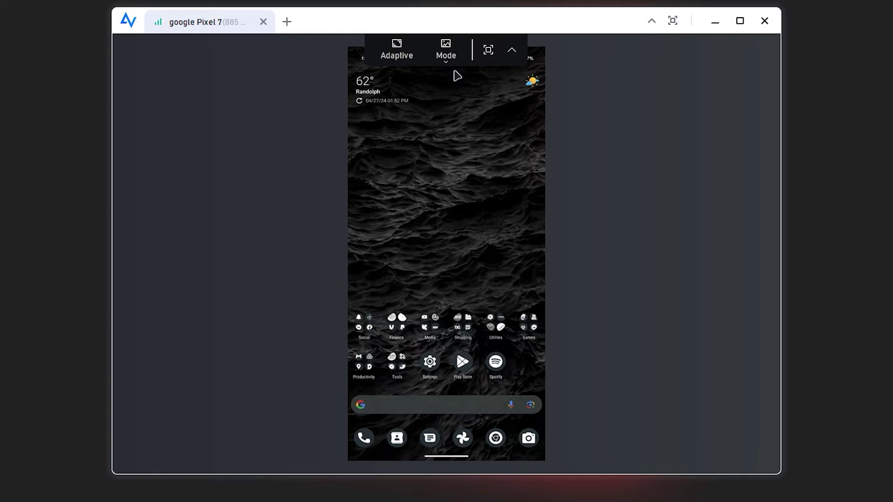
{"action": "left_click", "coordinate": [263, 22]}
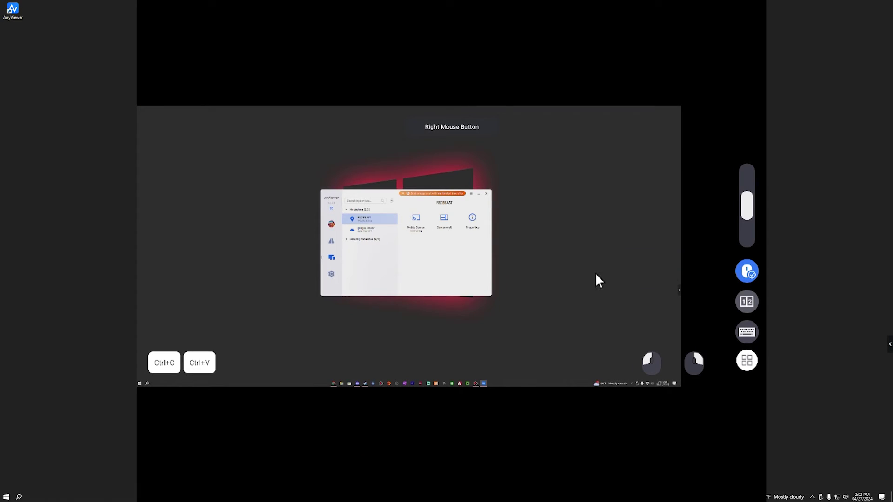
Step: Try the mouse mode, pointer dragging and zooming in the mobile remote view of the REDBEAST computer
{"action": "left_click", "coordinate": [589, 275]}
{"action": "left_click", "coordinate": [747, 271]}
{"action": "left_click", "coordinate": [748, 271]}
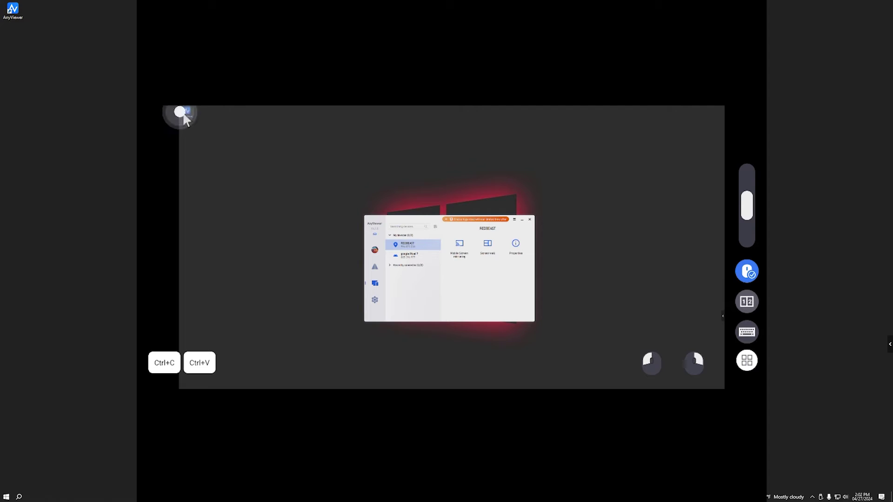
{"action": "mouse_move", "coordinate": [183, 114]}
{"action": "left_mouse_down"}
{"action": "mouse_move", "coordinate": [288, 136]}
{"action": "mouse_move", "coordinate": [338, 212]}
{"action": "left_mouse_up"}
{"action": "scroll", "coordinate": [337, 212], "scroll_direction": "up", "scroll_amount": 2}
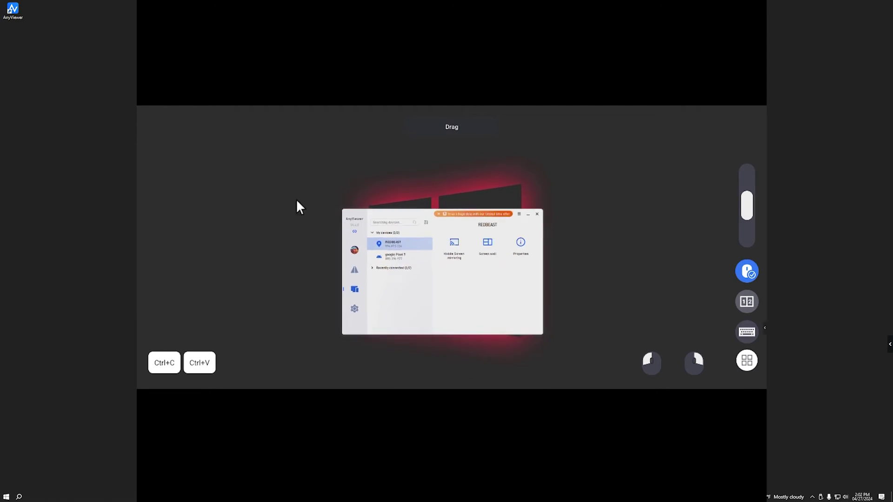
{"action": "scroll", "coordinate": [297, 201], "scroll_direction": "down", "scroll_amount": 3}
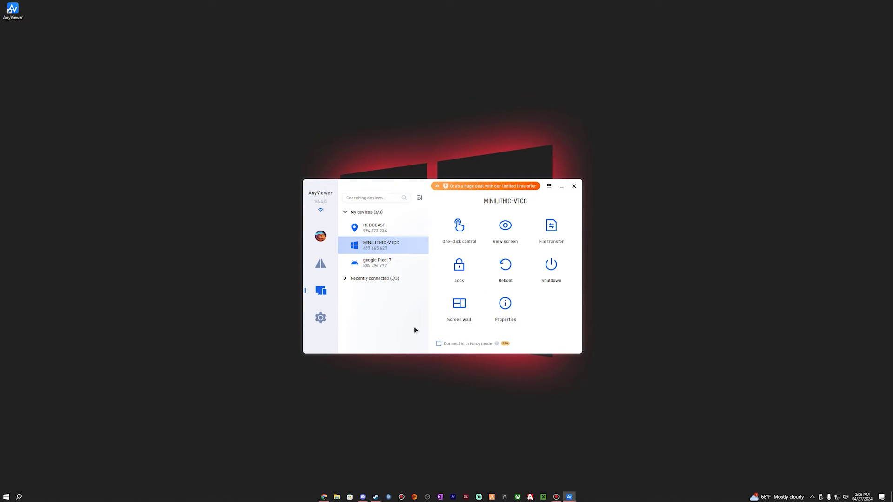
Step: Connect remotely to the MINILITHIC-VTCC computer, maximize the session window and check the remote hidden tray icons
{"action": "double_click", "coordinate": [381, 250]}
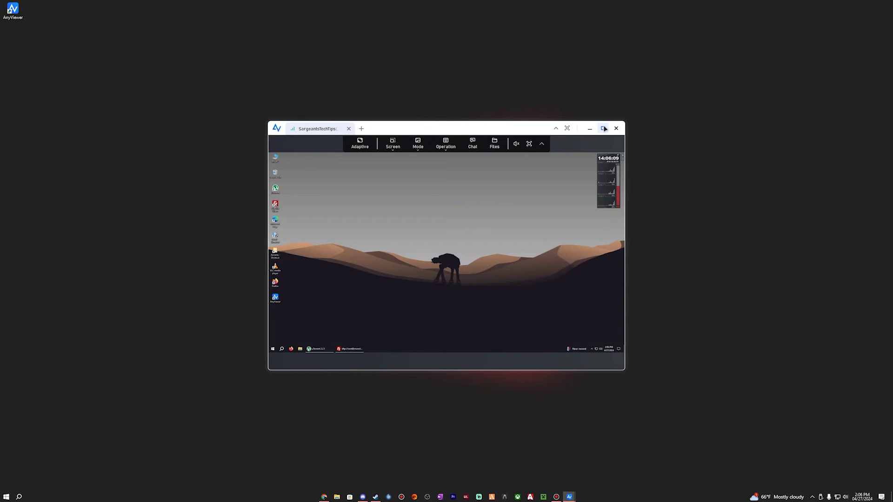
{"action": "double_click", "coordinate": [480, 130]}
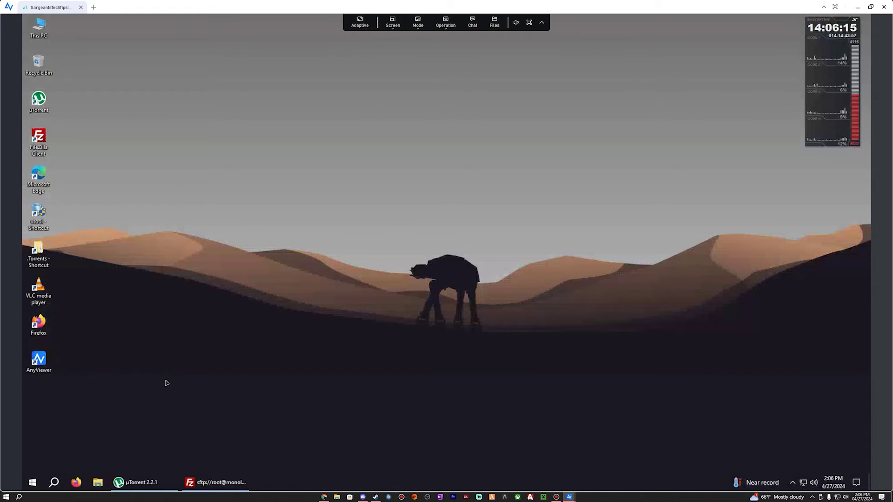
{"action": "left_click", "coordinate": [793, 483]}
{"action": "left_click", "coordinate": [793, 484]}
Step: Switch the remote computer session to High Speed mode and back to Balanced
{"action": "left_click", "coordinate": [417, 23]}
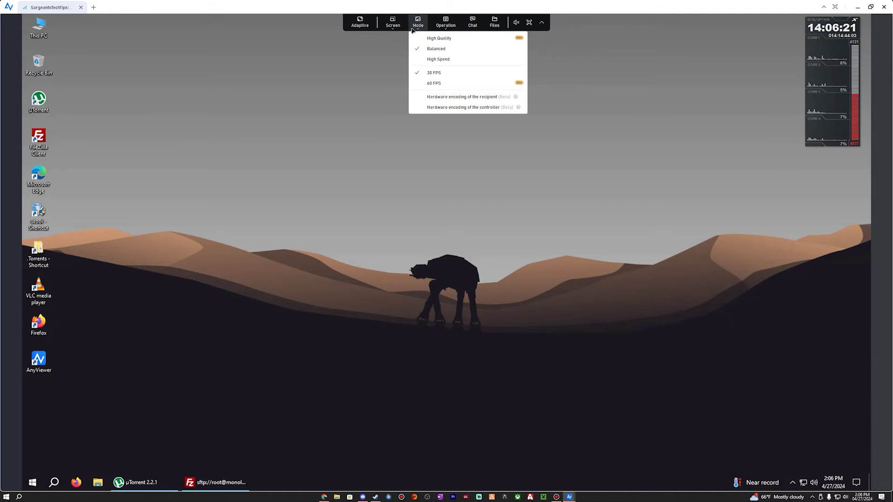
{"action": "left_click", "coordinate": [441, 59]}
{"action": "left_click", "coordinate": [418, 25]}
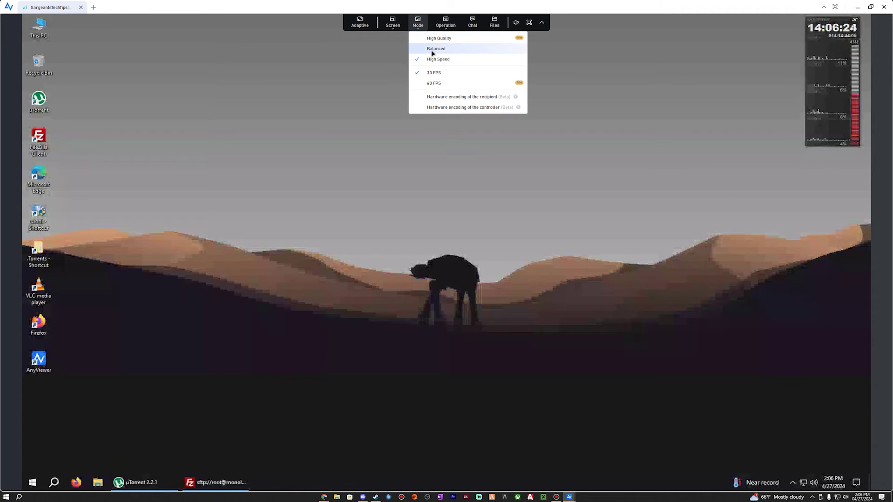
{"action": "left_click", "coordinate": [433, 52]}
{"action": "left_click", "coordinate": [421, 26]}
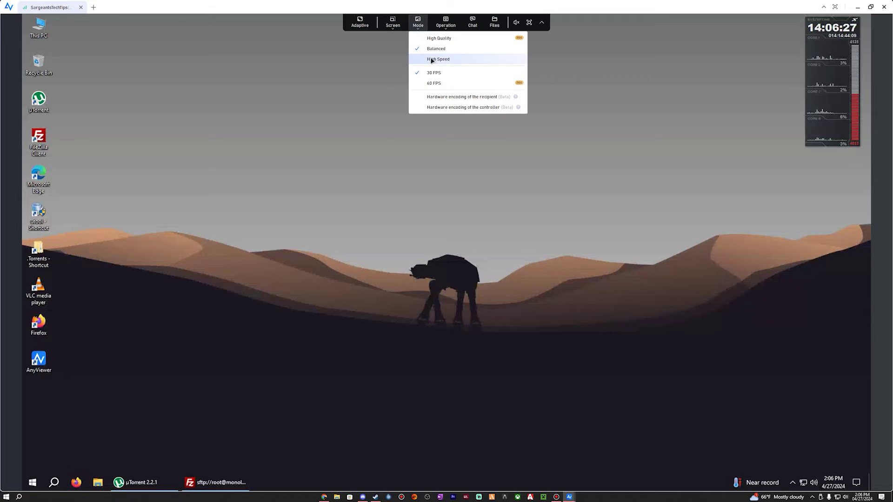
{"action": "left_click", "coordinate": [447, 220]}
Step: Test the remote computer's responsiveness by opening and closing its Start menu and dragging across its desktop
{"action": "left_click", "coordinate": [38, 490]}
{"action": "left_click", "coordinate": [39, 488]}
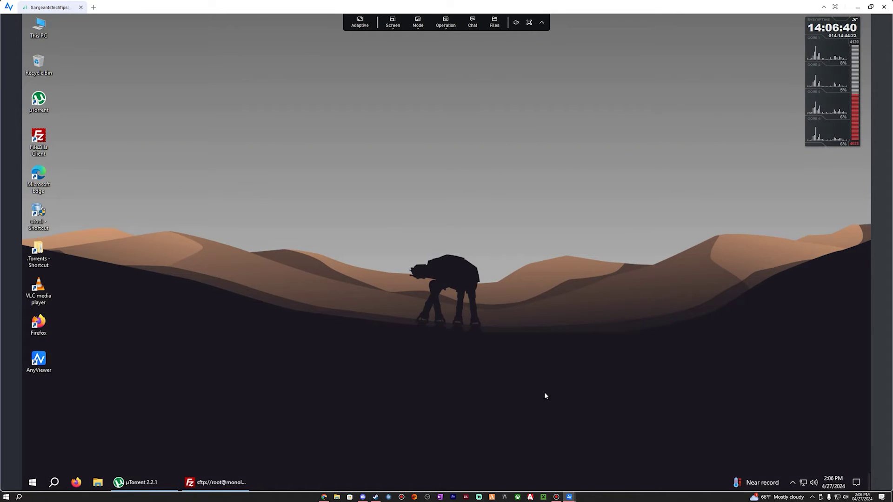
{"action": "left_click", "coordinate": [33, 483]}
{"action": "left_click_drag", "start_coordinate": [74, 190], "coordinate": [86, 101]}
{"action": "left_click", "coordinate": [375, 277]}
{"action": "mouse_move", "coordinate": [519, 167]}
{"action": "left_mouse_down"}
{"action": "mouse_move", "coordinate": [251, 372]}
{"action": "mouse_move", "coordinate": [579, 110]}
{"action": "mouse_move", "coordinate": [397, 345]}
{"action": "left_mouse_up"}
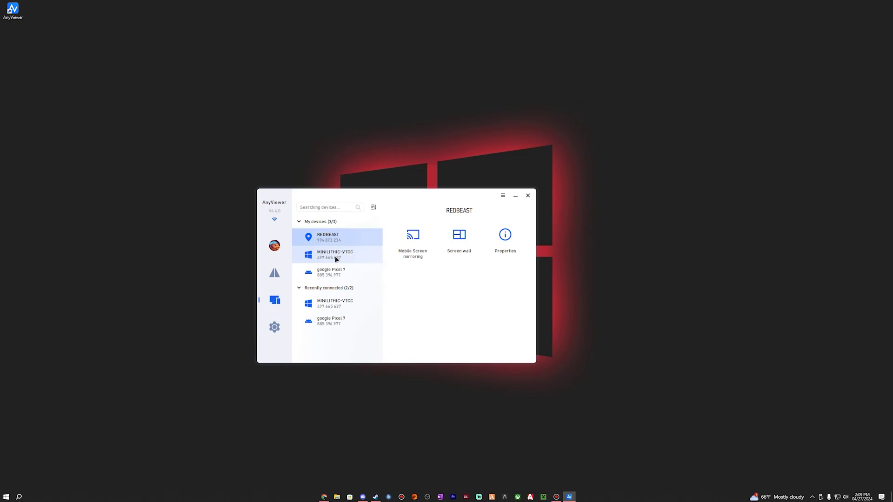
Step: Connect remotely to the MINILITHIC-VTCC computer, maximize the session window and view the available operation commands
{"action": "double_click", "coordinate": [337, 257]}
{"action": "double_click", "coordinate": [464, 128]}
{"action": "left_click", "coordinate": [442, 23]}
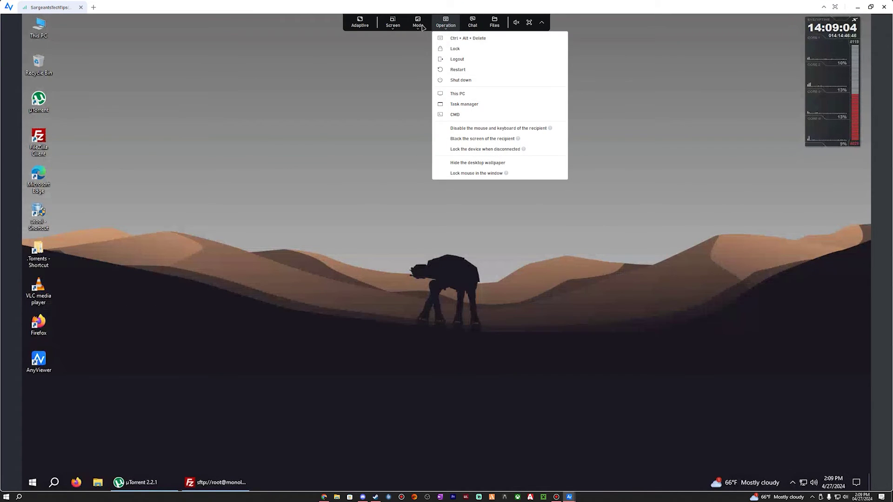
Step: Set the remote session to High Quality mode at 60 FPS
{"action": "left_click", "coordinate": [421, 26]}
{"action": "left_click", "coordinate": [433, 40]}
{"action": "left_click", "coordinate": [419, 27]}
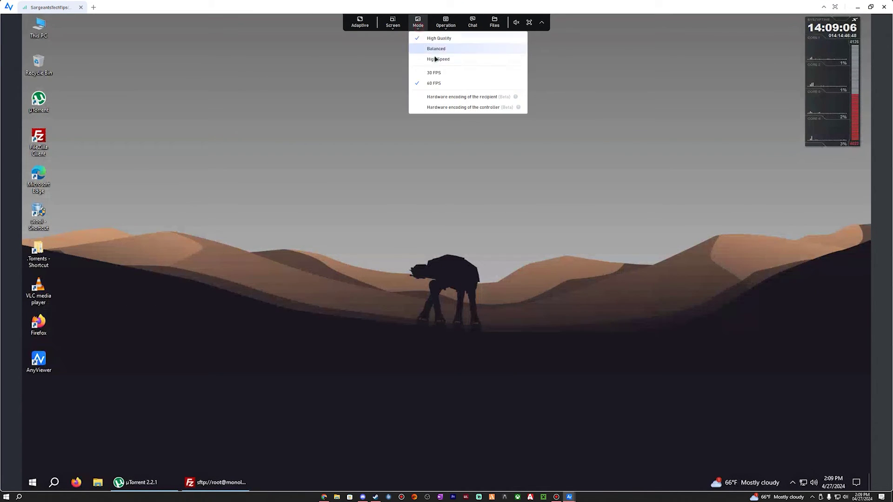
{"action": "left_click", "coordinate": [434, 83]}
Step: Test the remote desktop by opening and closing its Start menu and File Explorer and drawing selection boxes on the wallpaper
{"action": "left_click", "coordinate": [33, 483]}
{"action": "left_click", "coordinate": [33, 482]}
{"action": "left_click", "coordinate": [95, 482]}
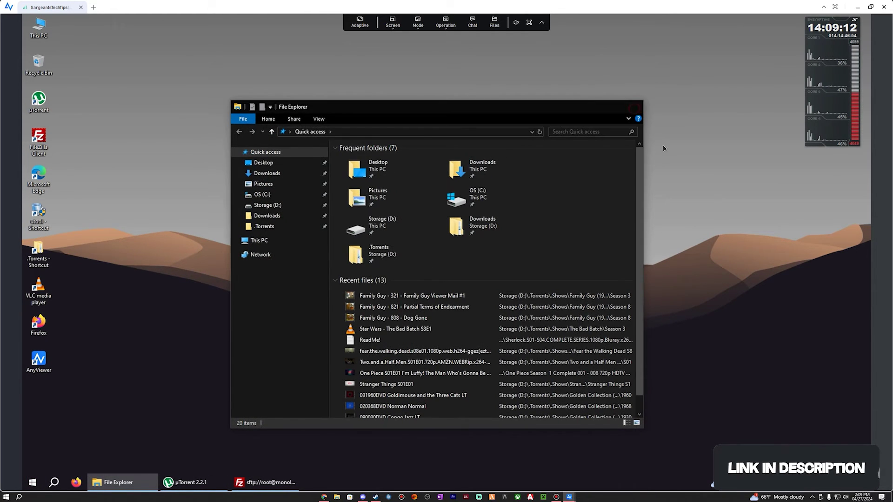
{"action": "left_click", "coordinate": [634, 108]}
{"action": "left_click", "coordinate": [558, 168]}
{"action": "left_click_drag", "start_coordinate": [299, 377], "coordinate": [498, 261]}
{"action": "left_click_drag", "start_coordinate": [594, 118], "coordinate": [428, 307]}
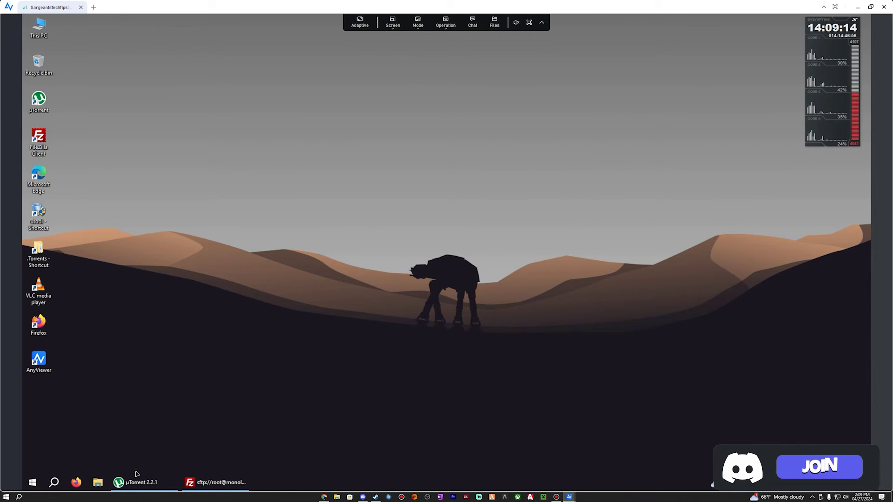
Step: Launch Firefox on the remote computer and move its window around to test the session's smoothness
{"action": "left_click", "coordinate": [76, 483]}
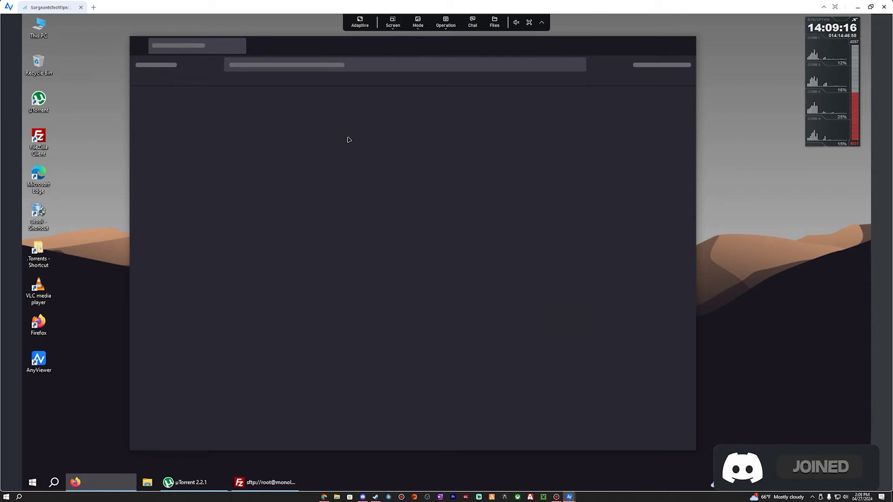
{"action": "left_click_drag", "start_coordinate": [339, 51], "coordinate": [380, 49]}
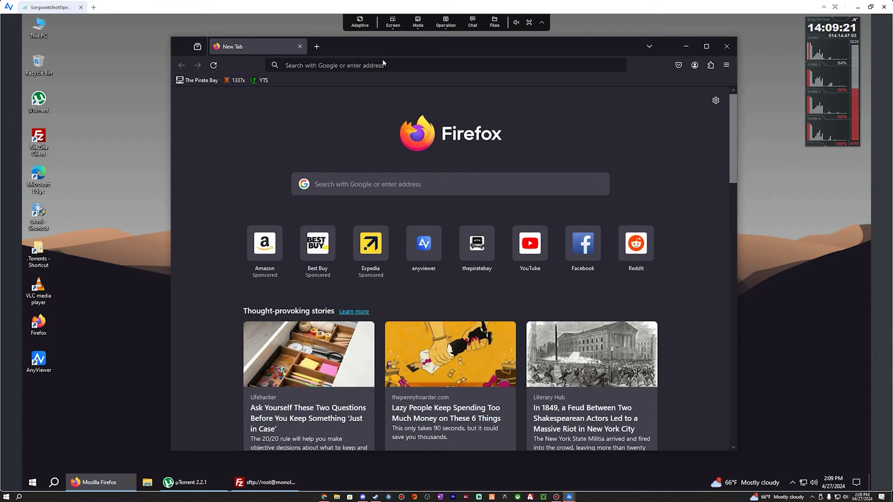
{"action": "left_click_drag", "start_coordinate": [355, 45], "coordinate": [413, 55]}
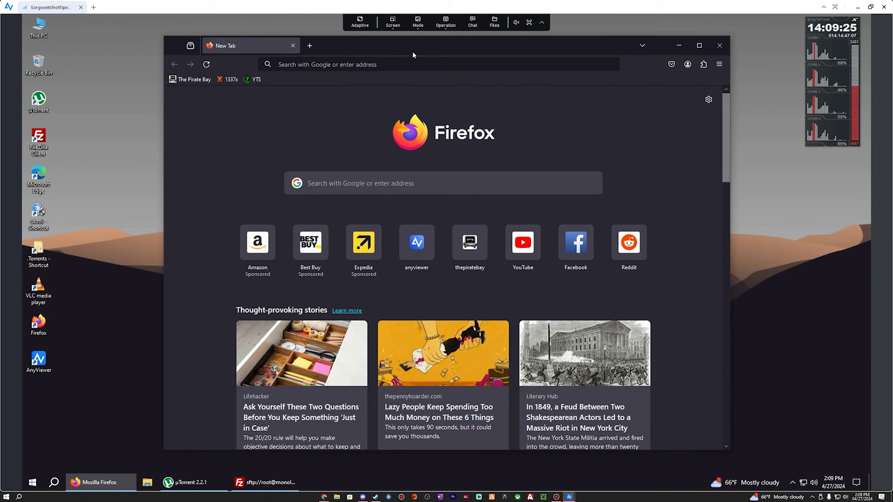
Step: End the remote computer session and try to connect to the google Pixel 7 from the device list
{"action": "left_click", "coordinate": [884, 7]}
{"action": "left_click", "coordinate": [330, 339]}
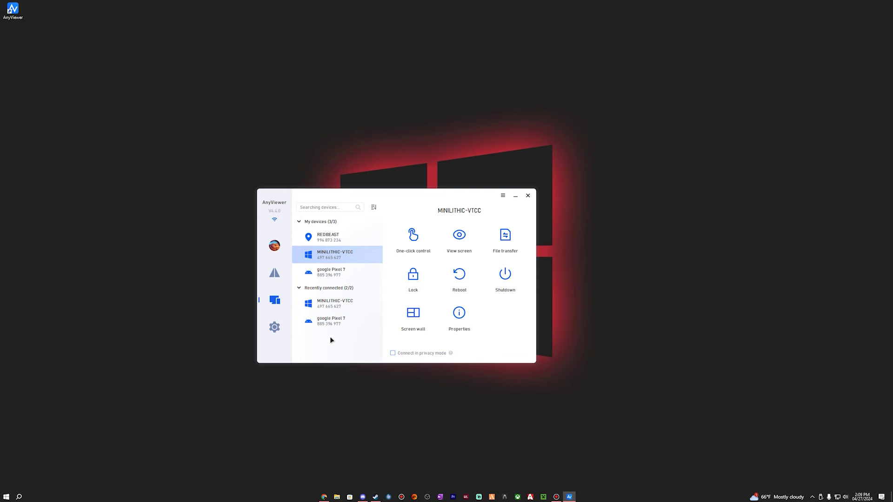
{"action": "left_click", "coordinate": [331, 272]}
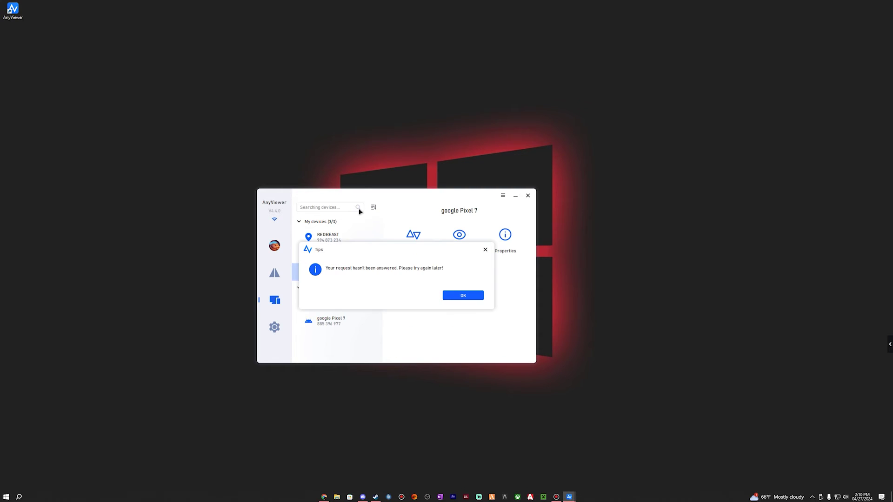
{"action": "left_click", "coordinate": [464, 298]}
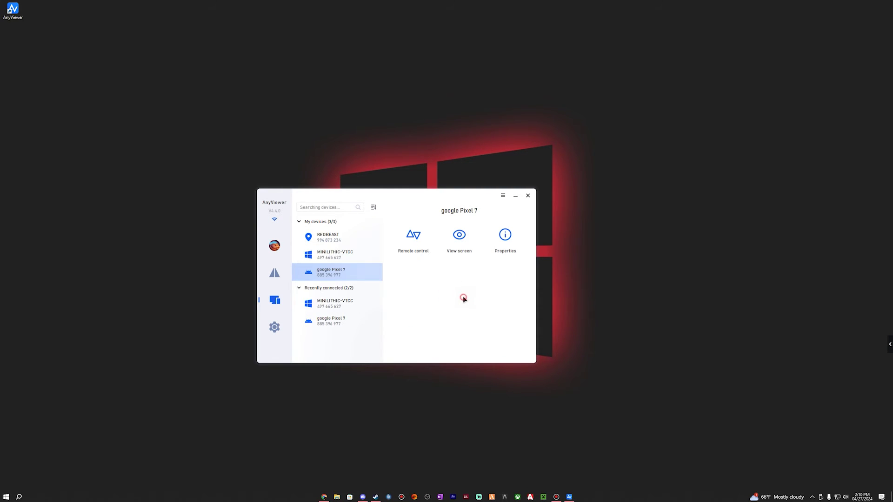
{"action": "left_click", "coordinate": [434, 193]}
{"action": "left_click", "coordinate": [281, 193]}
{"action": "left_click", "coordinate": [332, 199]}
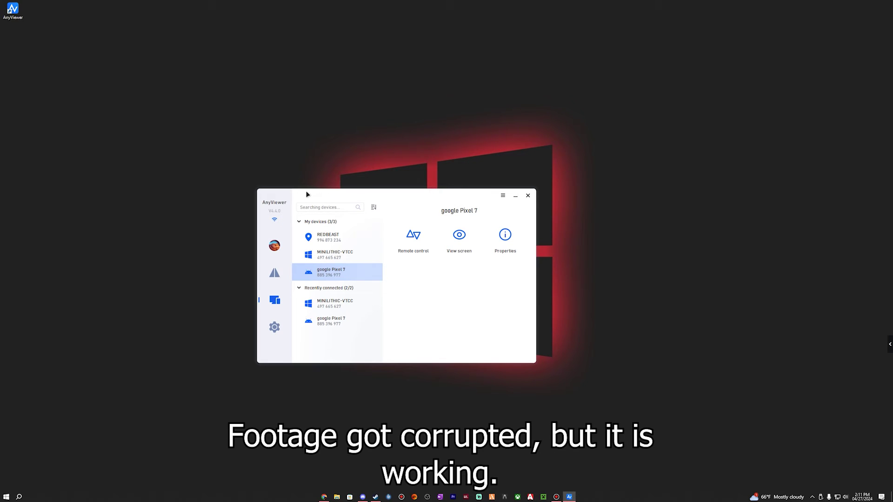
{"action": "left_click", "coordinate": [516, 196]}
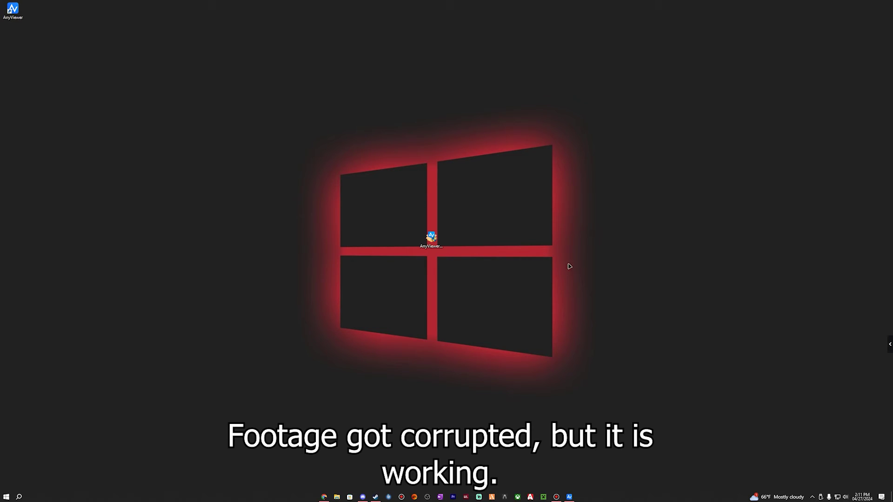
{"action": "left_click", "coordinate": [570, 496]}
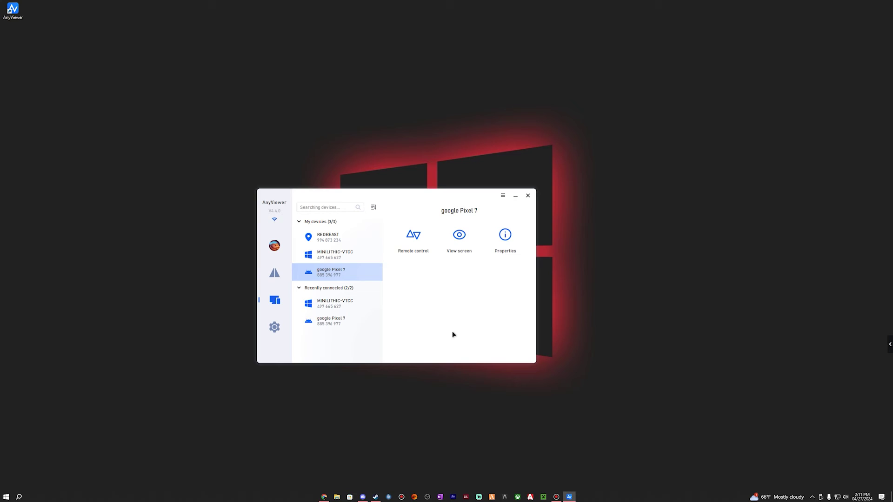
Step: Reconnect to the MINILITHIC-VTCC computer and maximize its session window
{"action": "left_click", "coordinate": [348, 255]}
{"action": "left_click", "coordinate": [442, 266]}
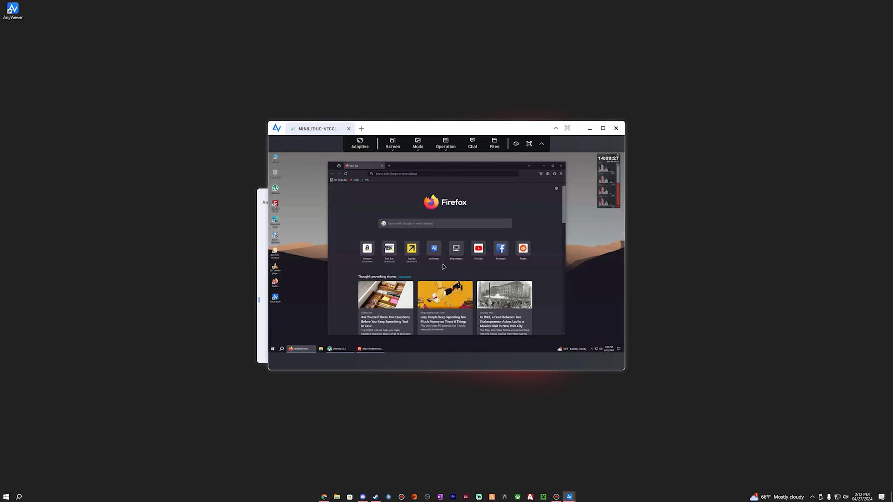
{"action": "left_click_drag", "start_coordinate": [405, 126], "coordinate": [373, 123]}
{"action": "left_click", "coordinate": [538, 127]}
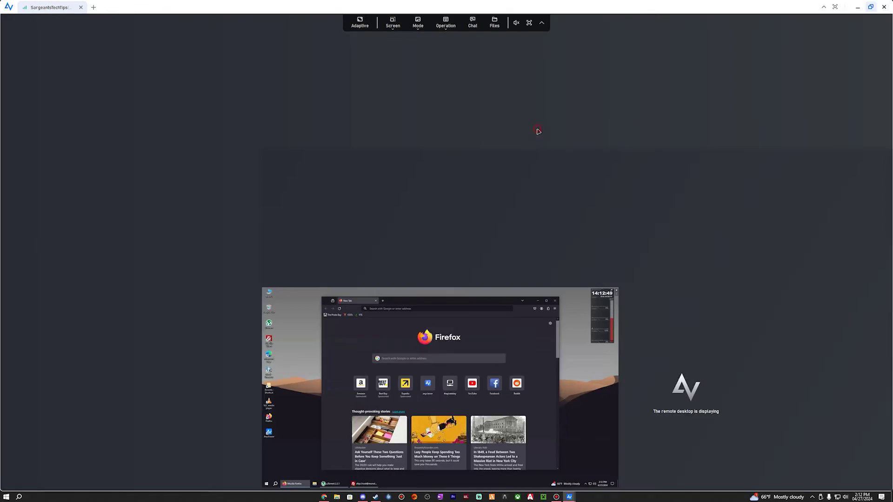
Step: Transfer the utool - Shortcut.lnk file from the remote desktop folder to the local REDBEAST desktop folder
{"action": "left_click", "coordinate": [495, 22]}
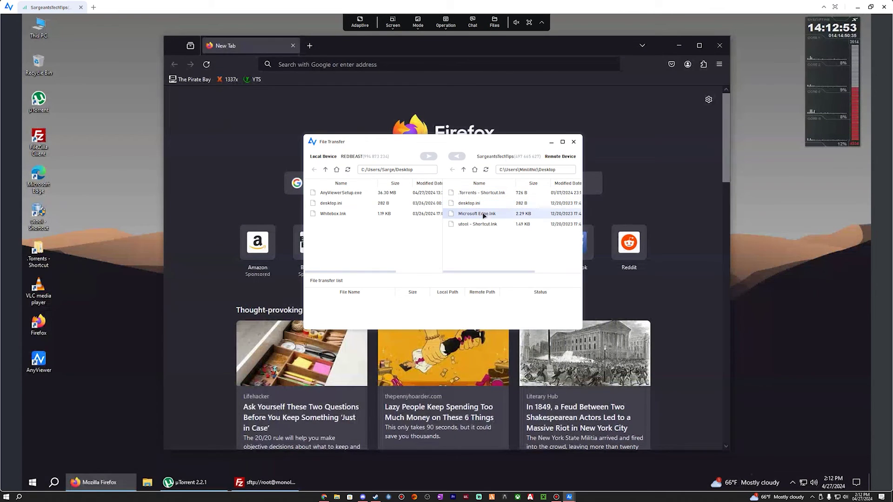
{"action": "left_click", "coordinate": [473, 225]}
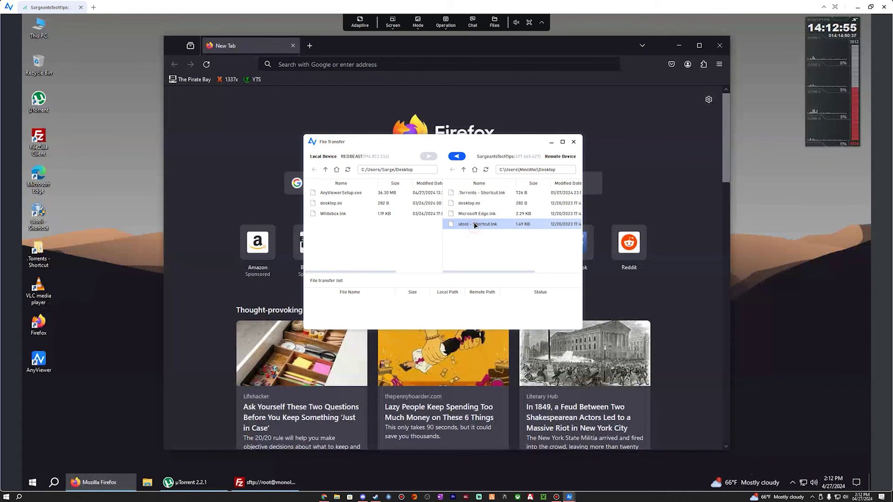
{"action": "right_click", "coordinate": [465, 225]}
{"action": "left_click", "coordinate": [456, 232]}
{"action": "left_click", "coordinate": [458, 226]}
{"action": "right_click", "coordinate": [463, 225]}
{"action": "left_click", "coordinate": [492, 234]}
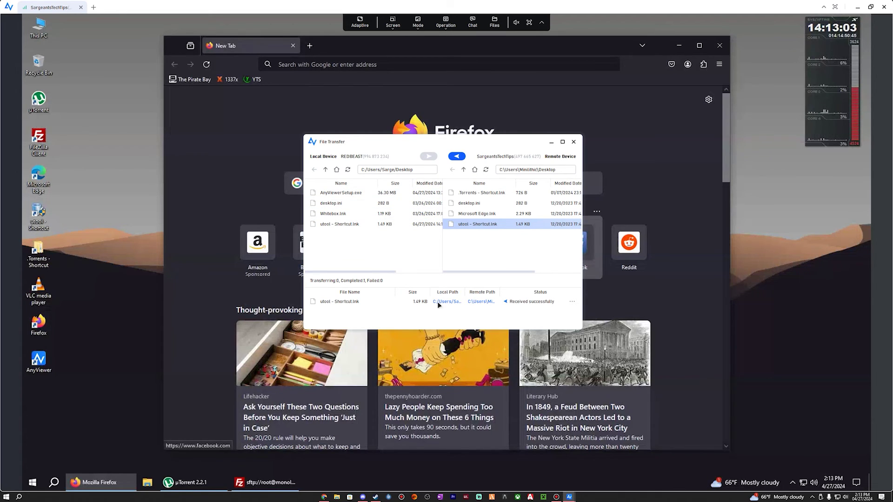
Step: Check the local Desktop folder in File Explorer for the transferred utool shortcut
{"action": "left_click", "coordinate": [337, 496]}
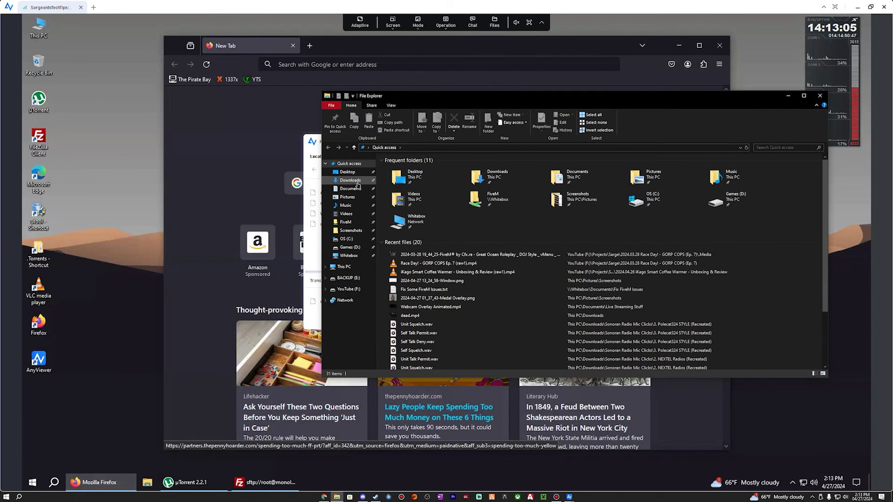
{"action": "left_click", "coordinate": [347, 172]}
{"action": "left_click", "coordinate": [435, 177]}
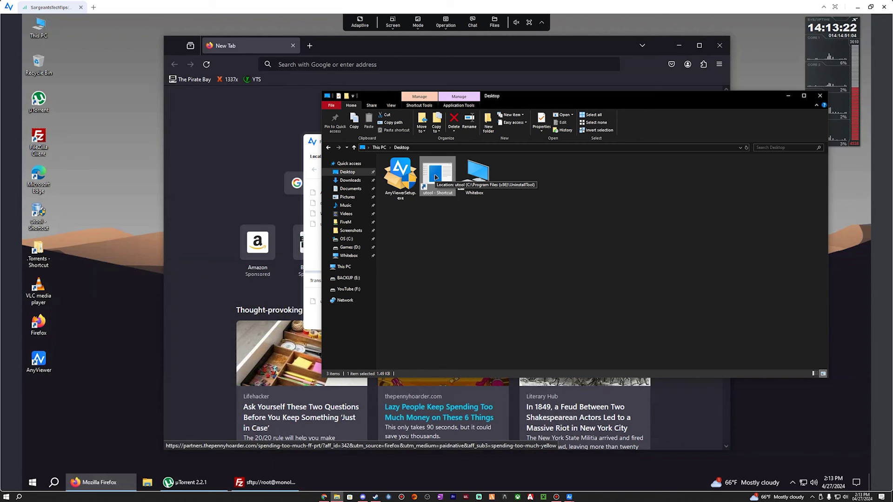
{"action": "left_click", "coordinate": [820, 96]}
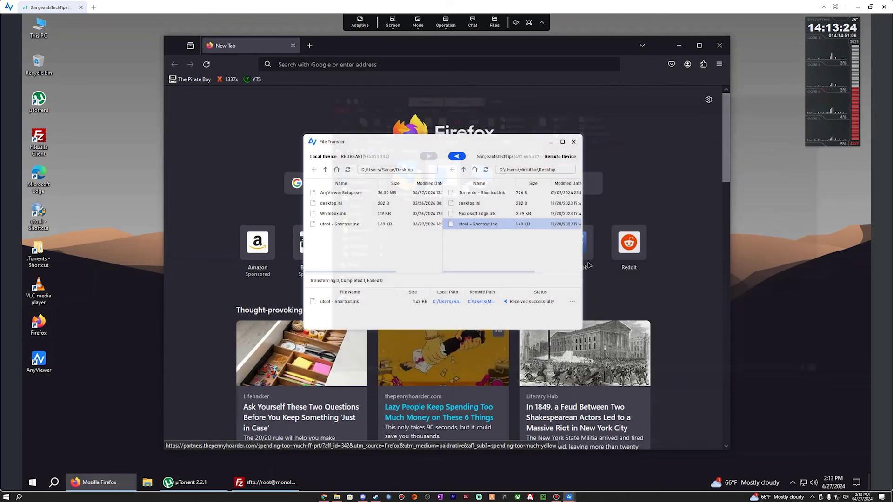
Step: Delete the transferred utool - Shortcut.lnk from the local desktop folder in File Transfer
{"action": "left_click", "coordinate": [357, 225]}
{"action": "right_click", "coordinate": [356, 225]}
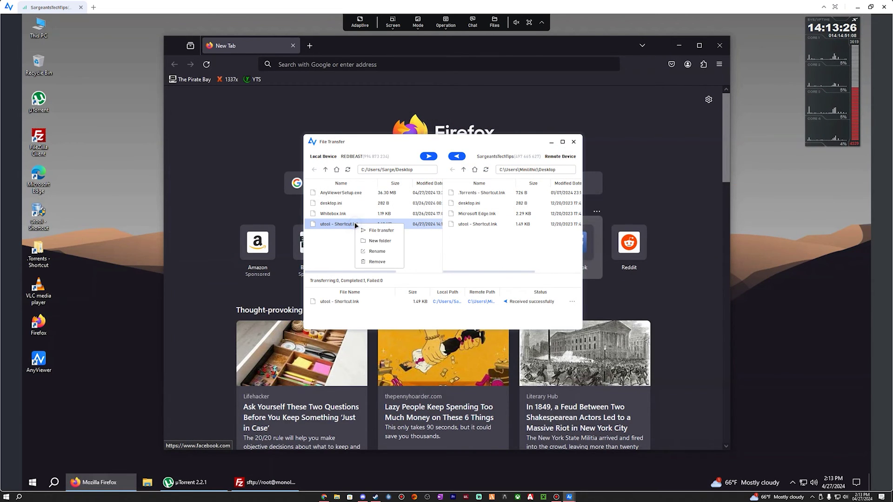
{"action": "left_click", "coordinate": [389, 261]}
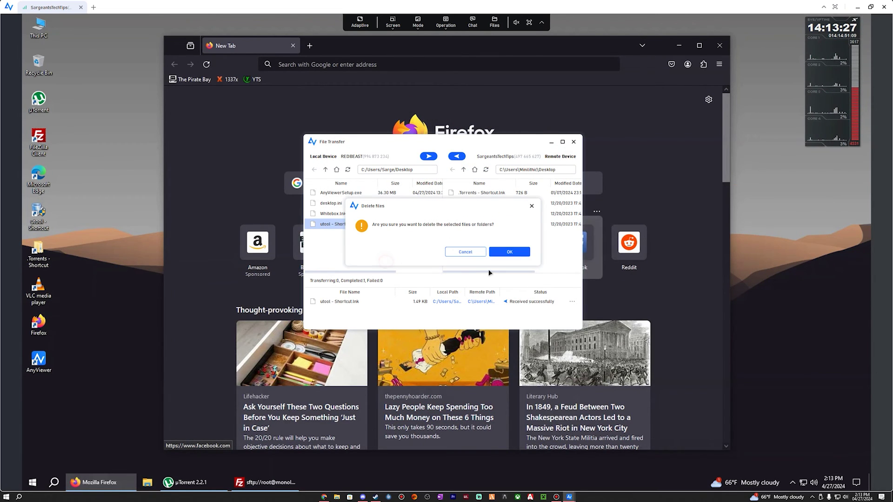
{"action": "left_click", "coordinate": [509, 252]}
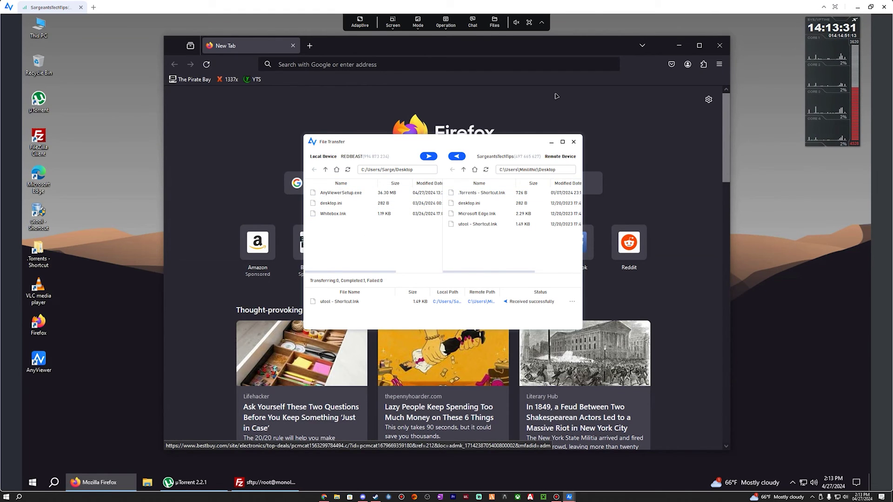
Step: Close the File Transfer window and the remote computer's Firefox window
{"action": "left_click", "coordinate": [575, 144]}
{"action": "left_click_drag", "start_coordinate": [575, 47], "coordinate": [548, 46]}
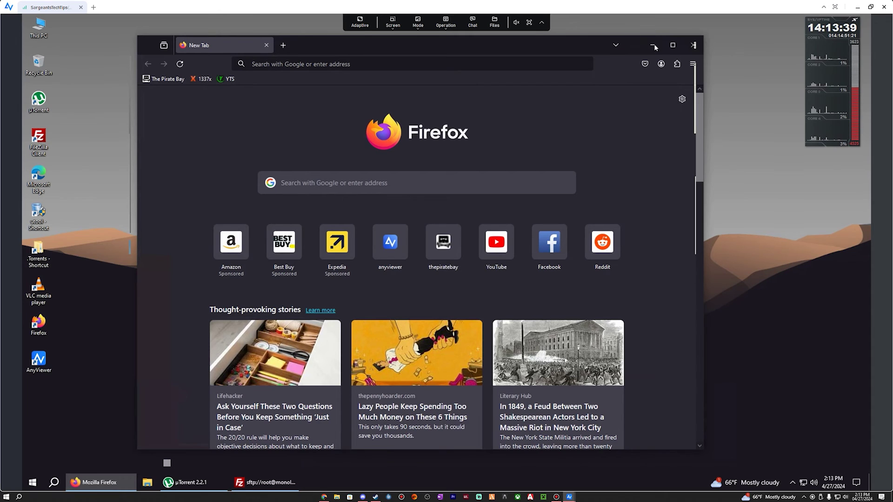
{"action": "left_click", "coordinate": [693, 45]}
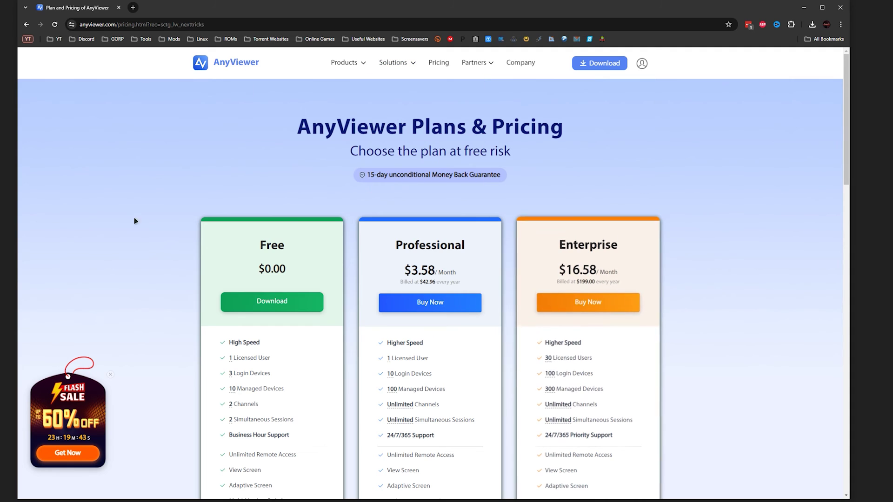
Step: Compare the Free, Professional and Enterprise plans on the AnyViewer pricing page in the browser
{"action": "scroll", "coordinate": [310, 288], "scroll_direction": "down", "scroll_amount": 2}
{"action": "scroll", "coordinate": [308, 356], "scroll_direction": "up", "scroll_amount": 2}
{"action": "scroll", "coordinate": [308, 357], "scroll_direction": "down", "scroll_amount": 2}
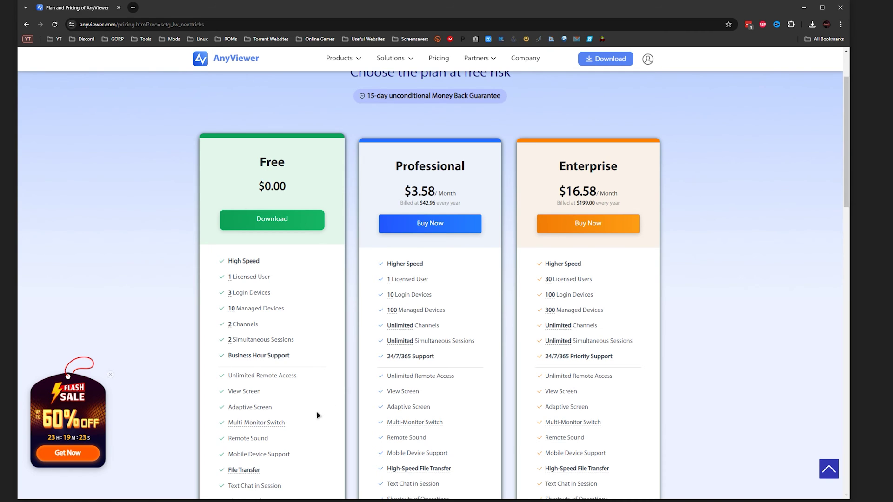
{"action": "scroll", "coordinate": [325, 384], "scroll_direction": "down", "scroll_amount": 3}
{"action": "scroll", "coordinate": [264, 298], "scroll_direction": "up", "scroll_amount": 1}
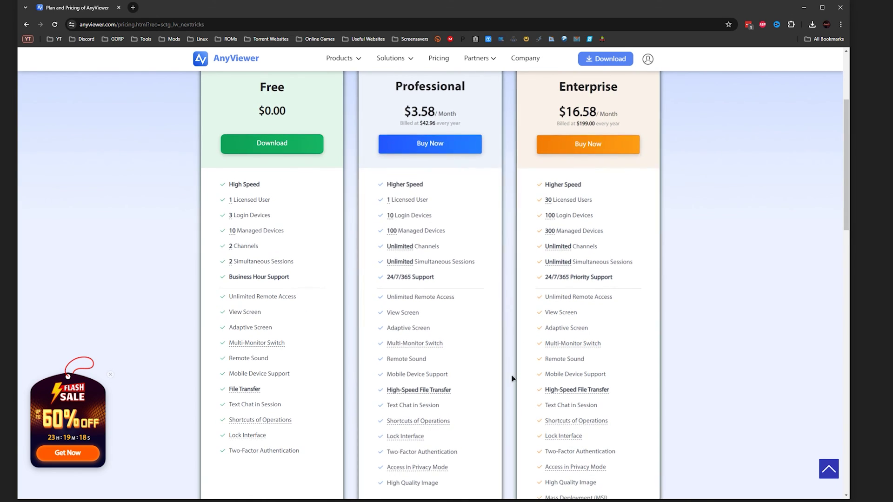
{"action": "scroll", "coordinate": [493, 424], "scroll_direction": "up", "scroll_amount": 3}
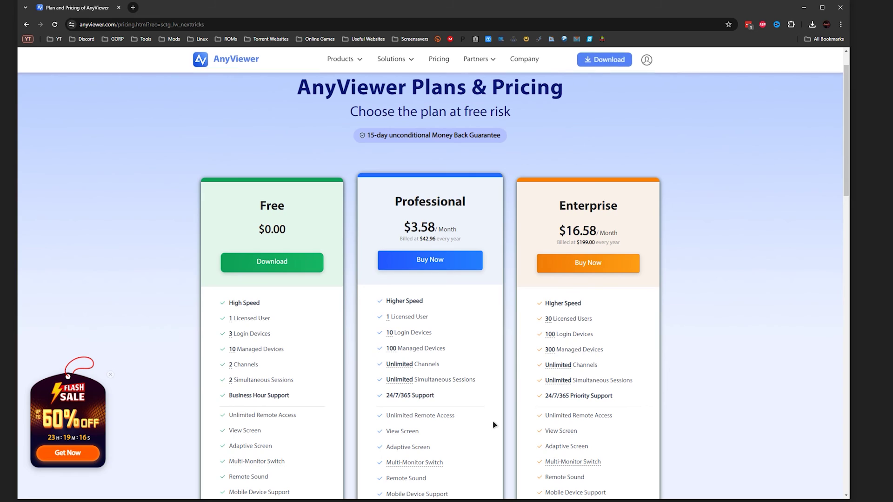
{"action": "scroll", "coordinate": [491, 382], "scroll_direction": "down", "scroll_amount": 1}
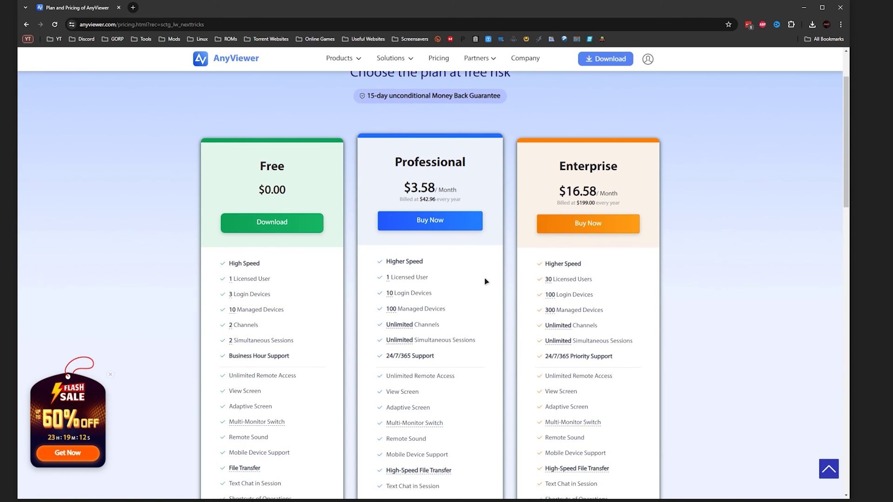
Step: Examine the Professional plan's yearly billing and its feature list, including the shortcuts of operations
{"action": "left_click_drag", "start_coordinate": [399, 200], "coordinate": [466, 202]}
{"action": "left_click", "coordinate": [467, 313]}
{"action": "scroll", "coordinate": [463, 393], "scroll_direction": "down", "scroll_amount": 3}
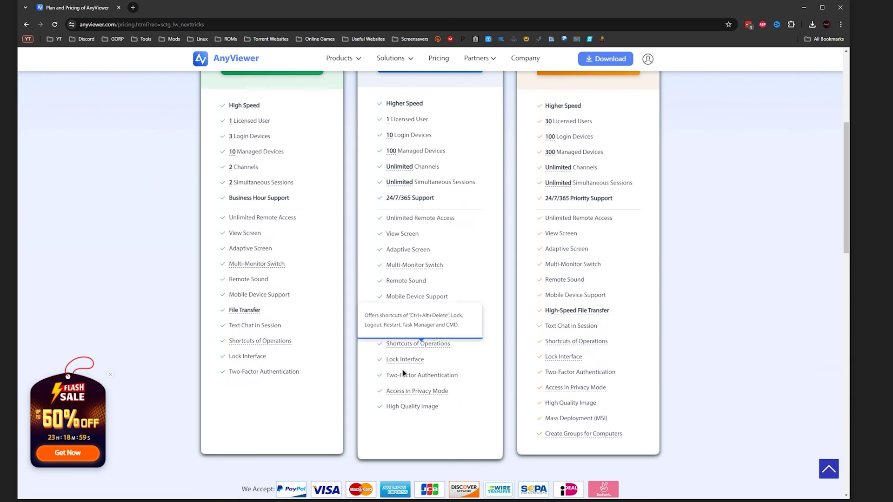
{"action": "scroll", "coordinate": [418, 279], "scroll_direction": "up", "scroll_amount": 4}
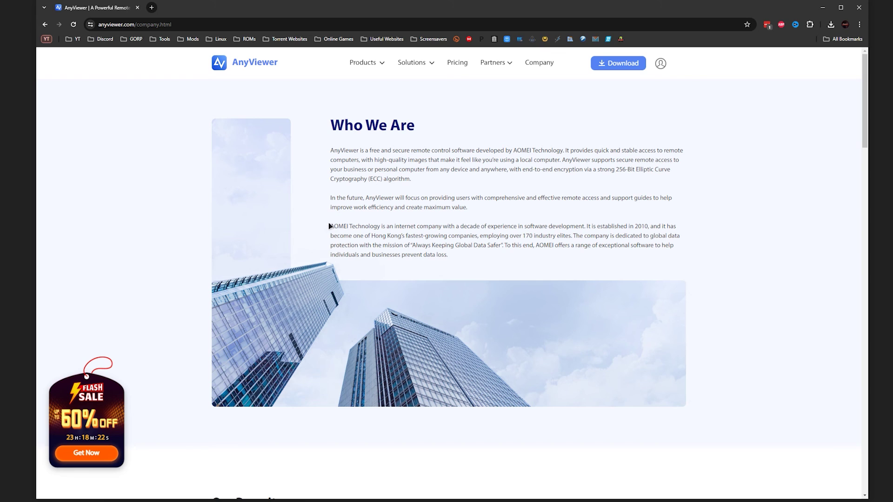
{"action": "left_click_drag", "start_coordinate": [329, 223], "coordinate": [432, 227]}
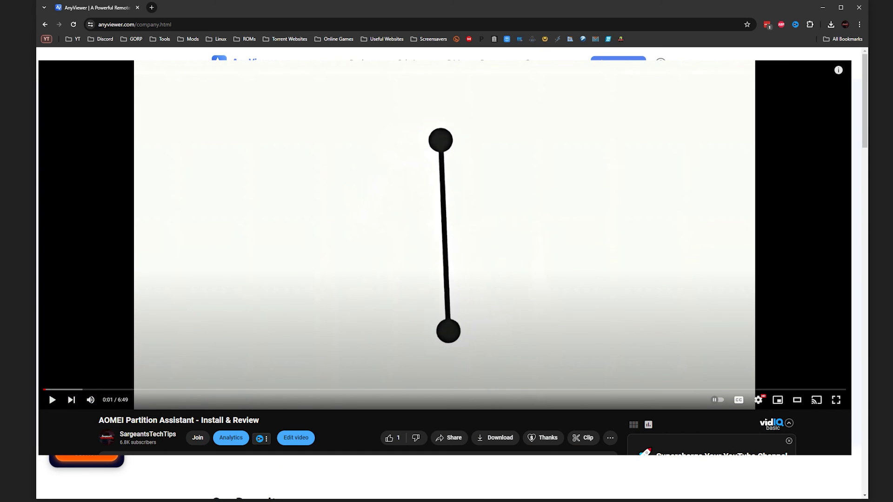